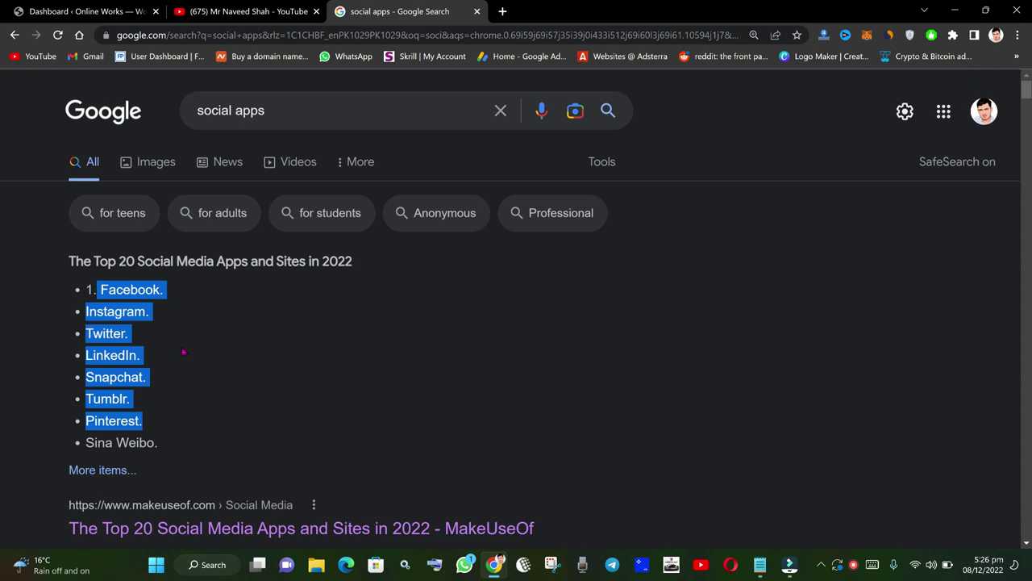
Review the social media apps list in the search results, the YouTube channel's video page and the WordPress dashboard
{"action": "scroll", "coordinate": [186, 339], "scroll_direction": "down", "scroll_amount": 3}
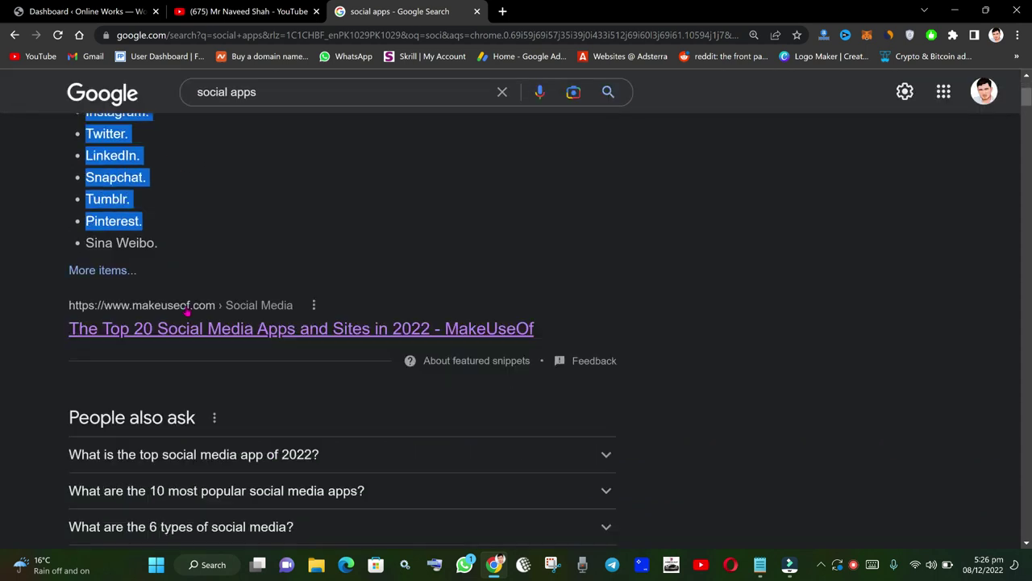
{"action": "scroll", "coordinate": [207, 277], "scroll_direction": "up", "scroll_amount": 1}
{"action": "scroll", "coordinate": [201, 286], "scroll_direction": "up", "scroll_amount": 1}
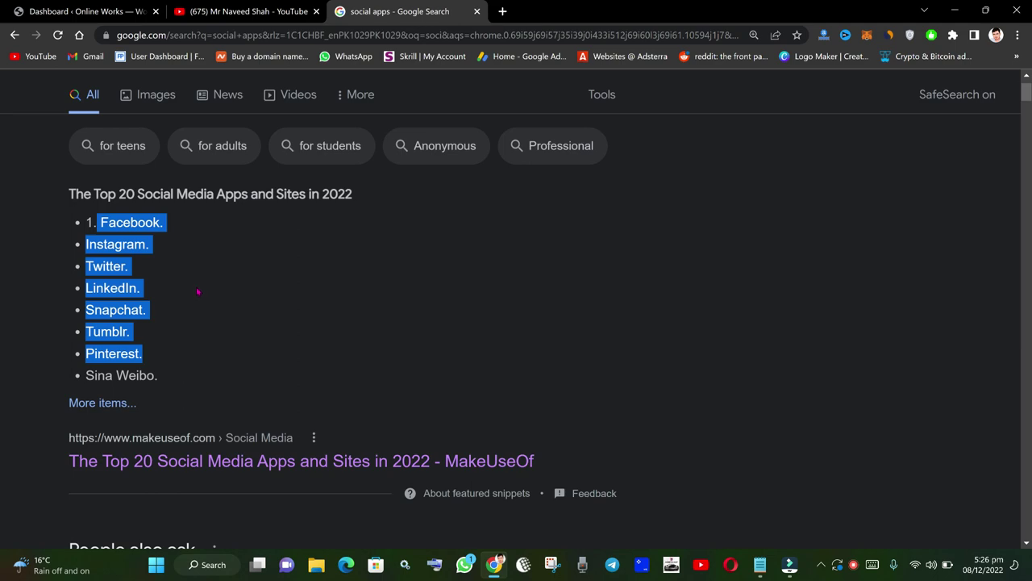
{"action": "left_click", "coordinate": [242, 11]}
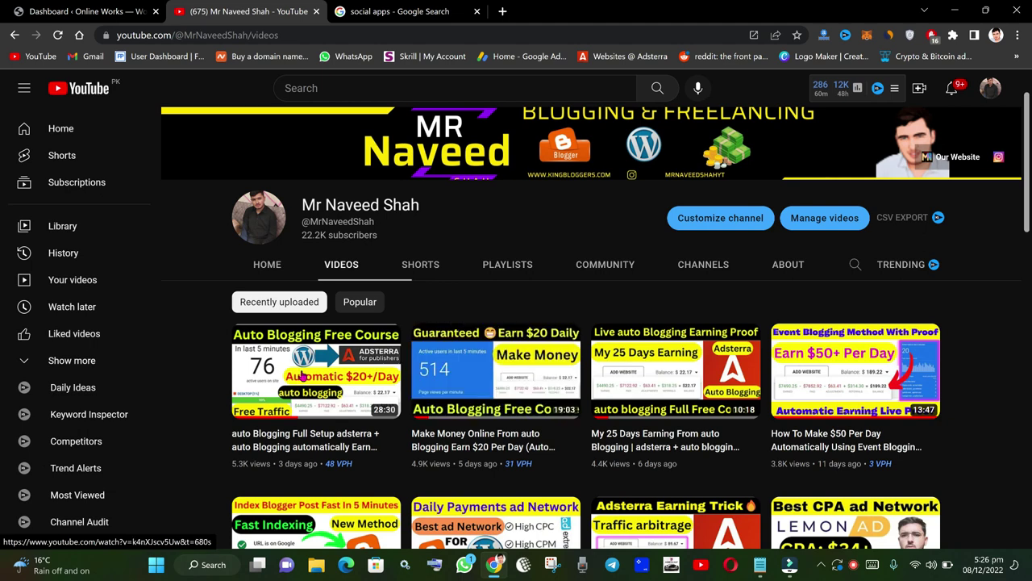
{"action": "mouse_move", "coordinate": [314, 372]}
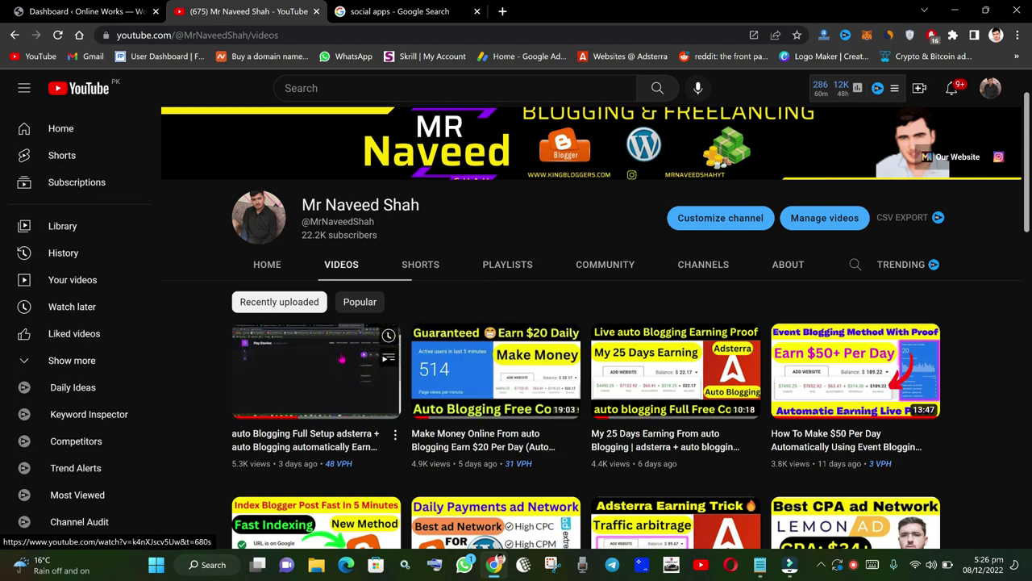
{"action": "left_click", "coordinate": [85, 12]}
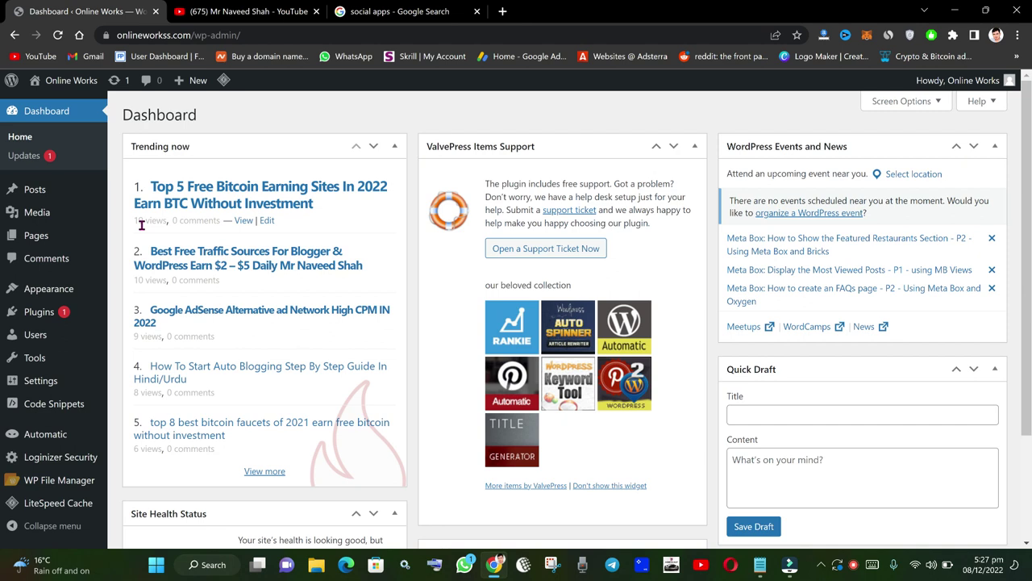
{"action": "mouse_move", "coordinate": [64, 82]}
{"action": "key", "text": "ctrl+Tab"}
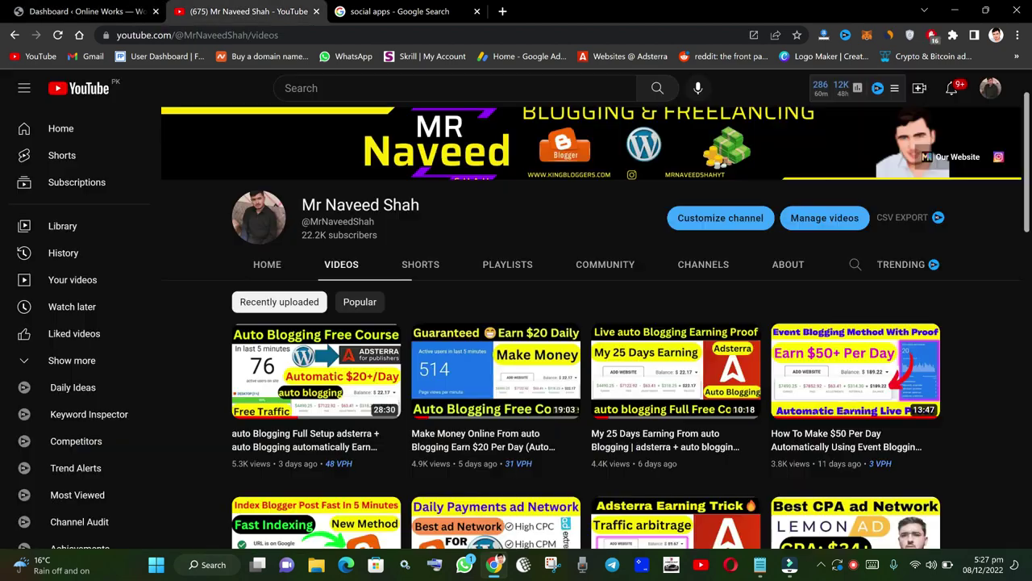
{"action": "mouse_move", "coordinate": [308, 357]}
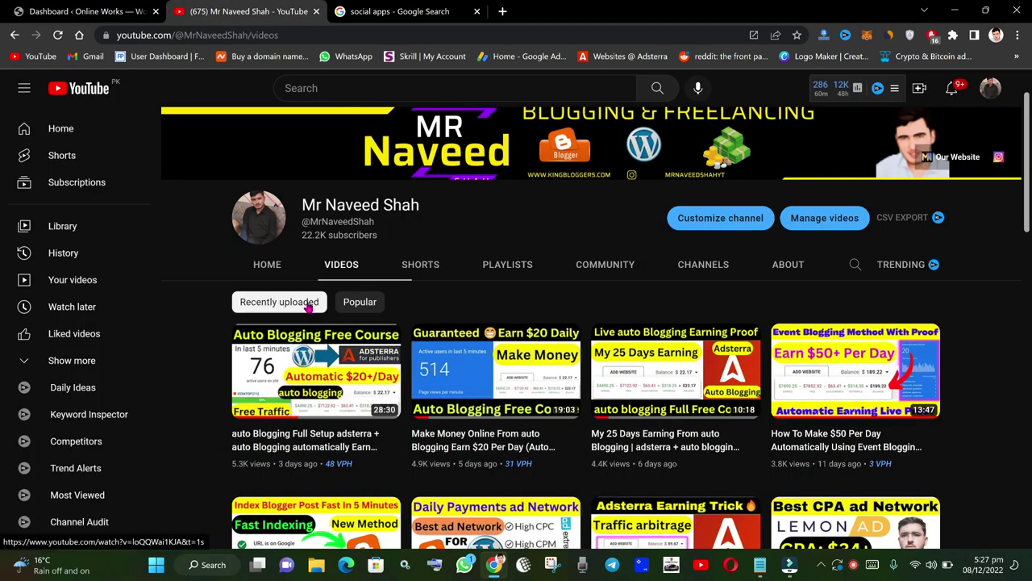
Return to the WordPress dashboard, upload the Jetpack zip file as a new plugin and install it
{"action": "key", "text": "ctrl+shift+Tab"}
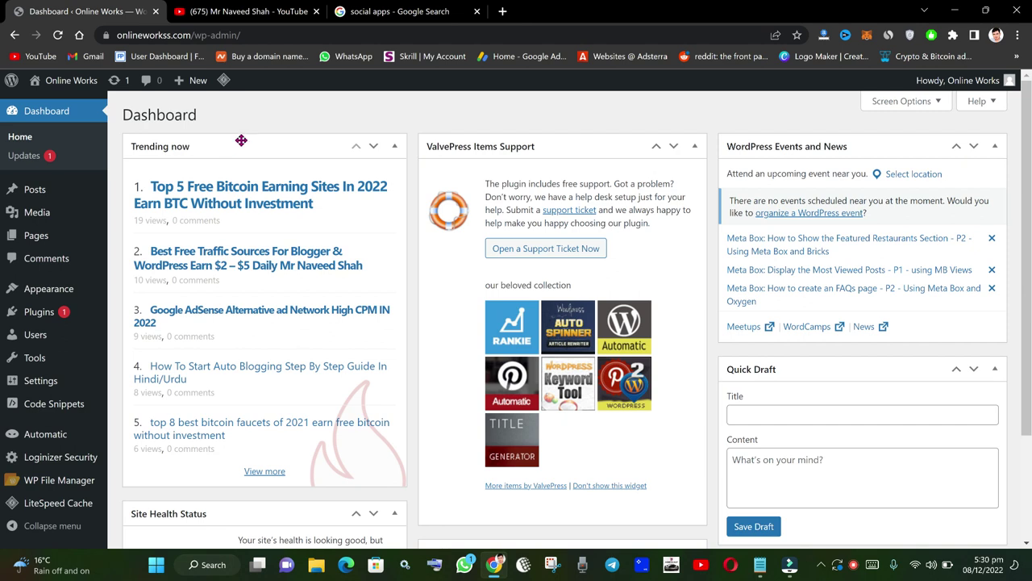
{"action": "mouse_move", "coordinate": [46, 320]}
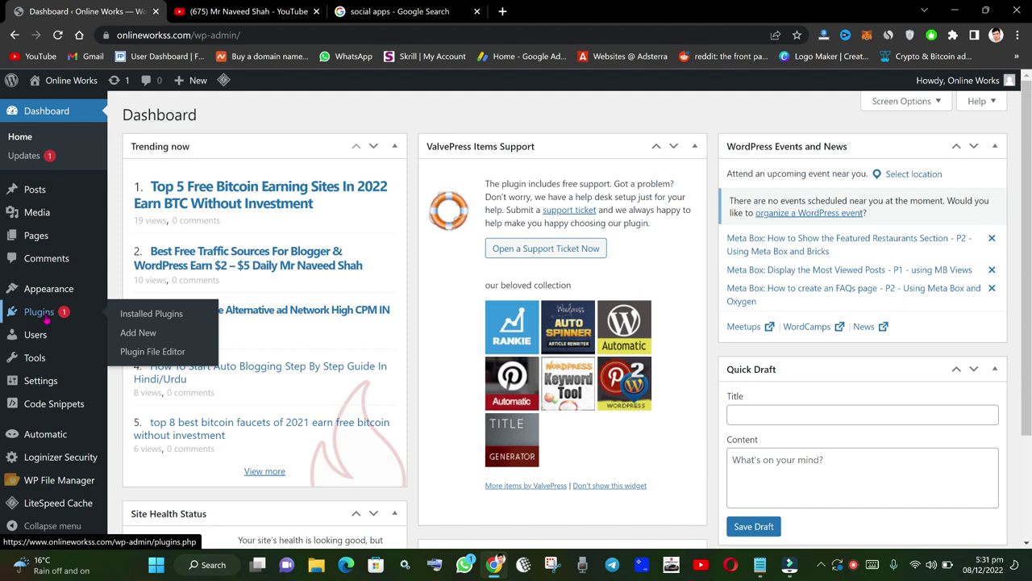
{"action": "left_click", "coordinate": [98, 197]}
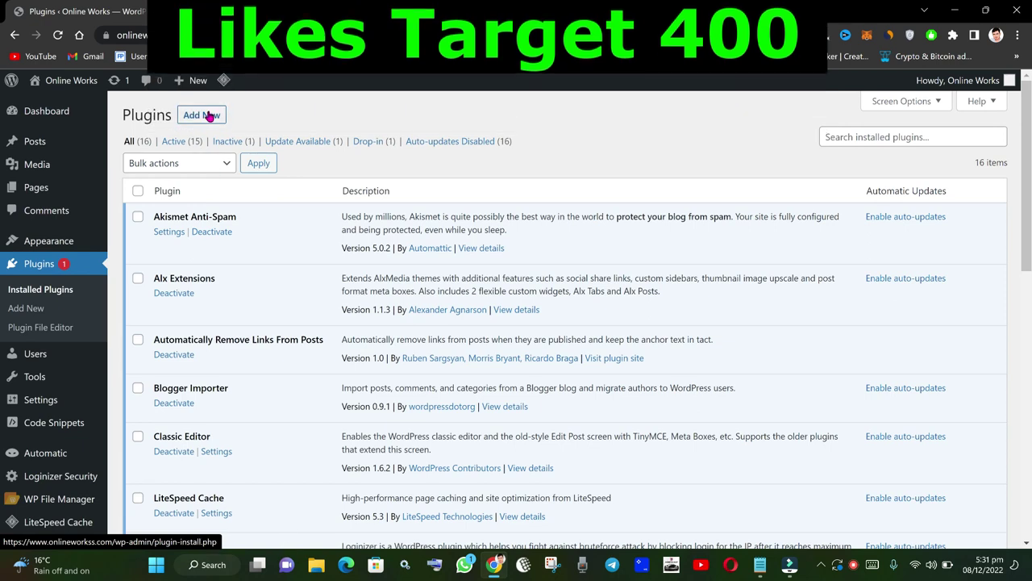
{"action": "left_click", "coordinate": [208, 116]}
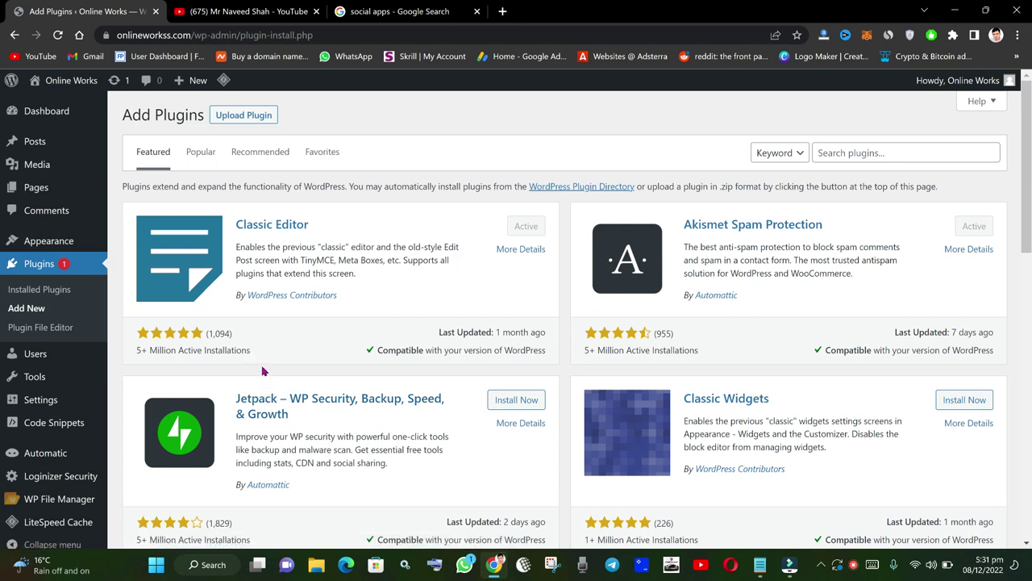
{"action": "left_click", "coordinate": [244, 117]}
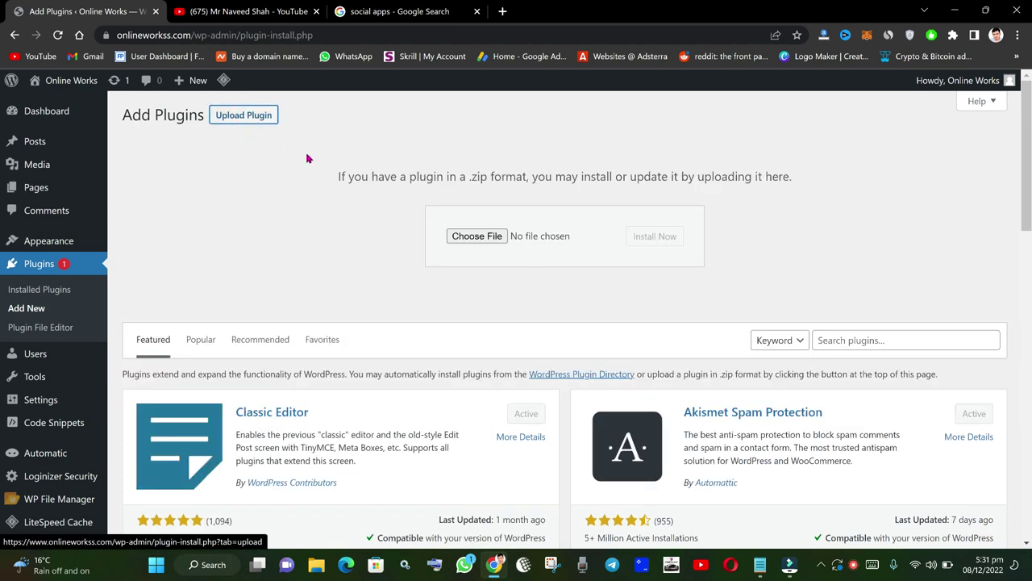
{"action": "left_click", "coordinate": [461, 235]}
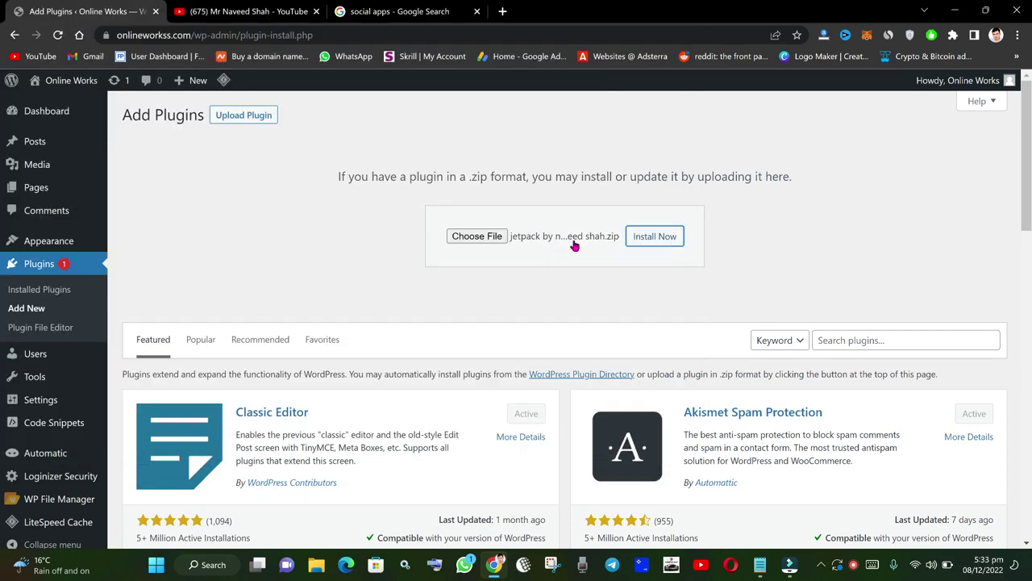
{"action": "left_click", "coordinate": [638, 242]}
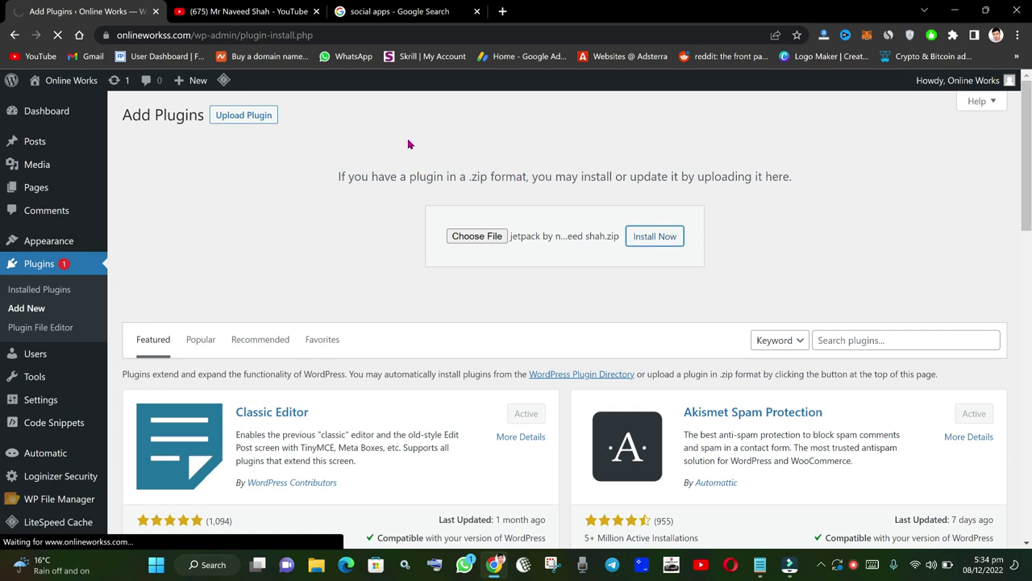
{"action": "left_click", "coordinate": [242, 11]}
{"action": "mouse_move", "coordinate": [322, 372]}
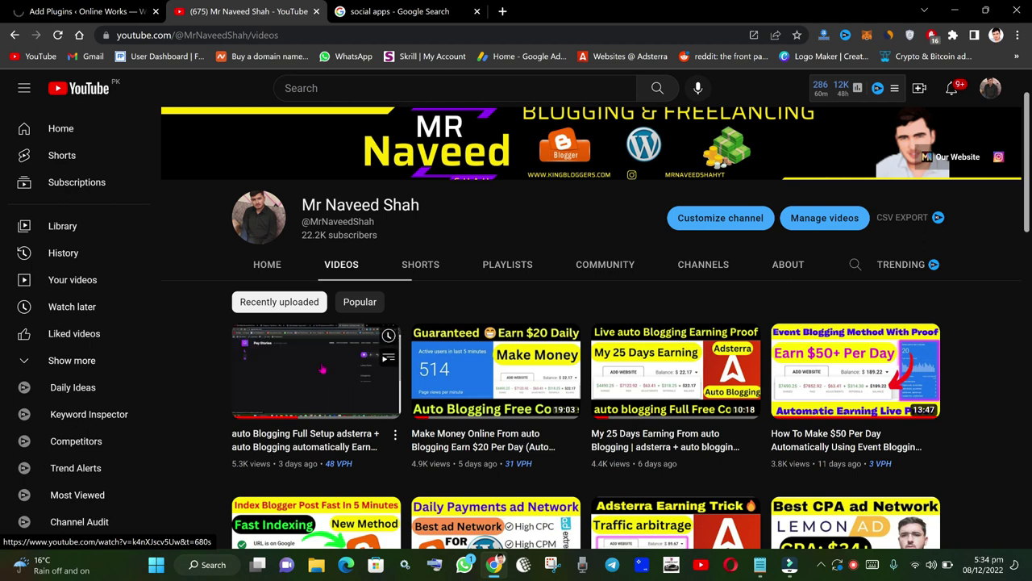
{"action": "left_click", "coordinate": [89, 12]}
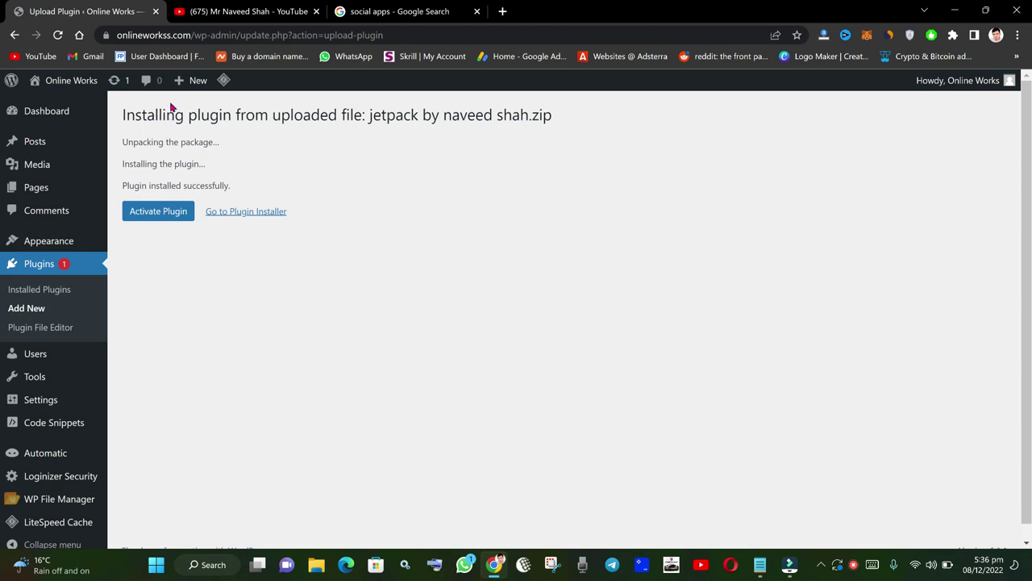
Activate the installed Jetpack plugin and set it up with the signed-in WordPress.com account
{"action": "left_click", "coordinate": [157, 213]}
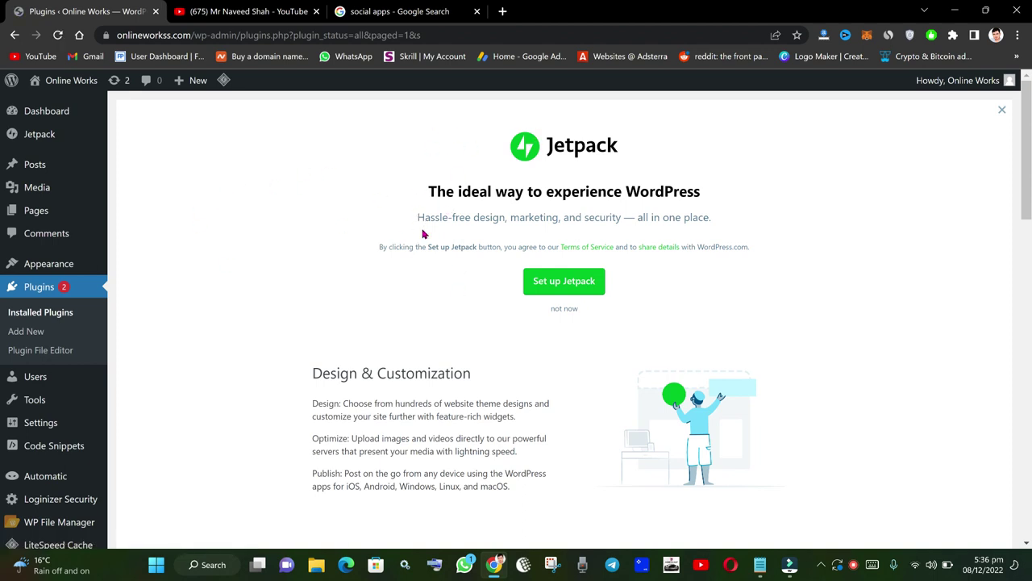
{"action": "scroll", "coordinate": [424, 231], "scroll_direction": "down", "scroll_amount": 2}
{"action": "scroll", "coordinate": [424, 231], "scroll_direction": "up", "scroll_amount": 2}
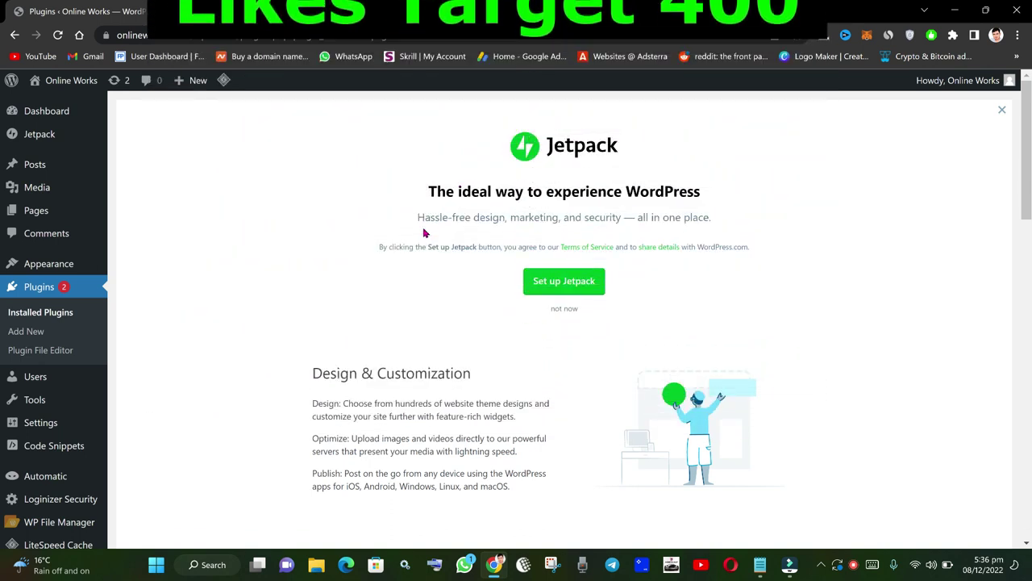
{"action": "left_click", "coordinate": [553, 289]}
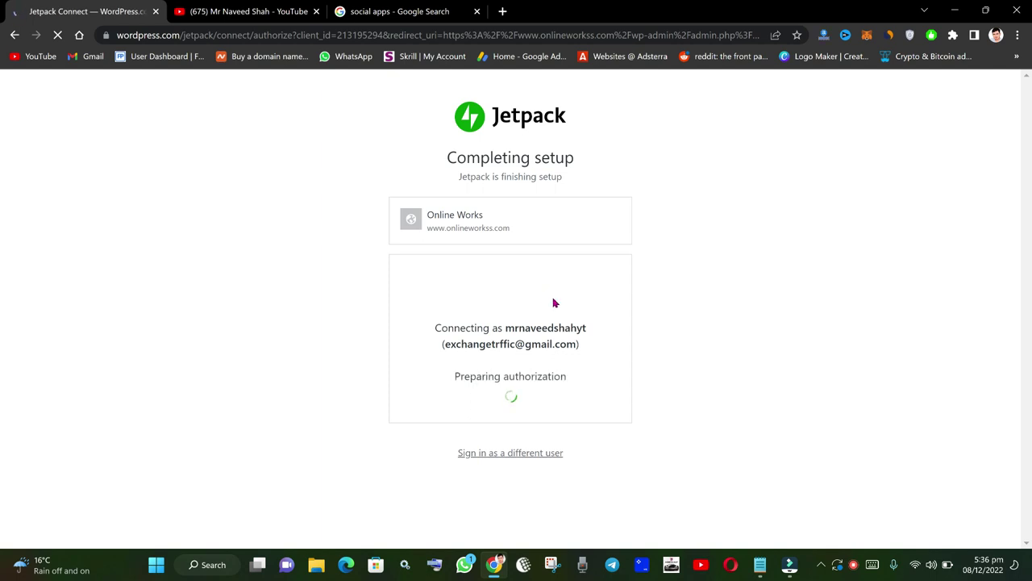
{"action": "left_click", "coordinate": [511, 425]}
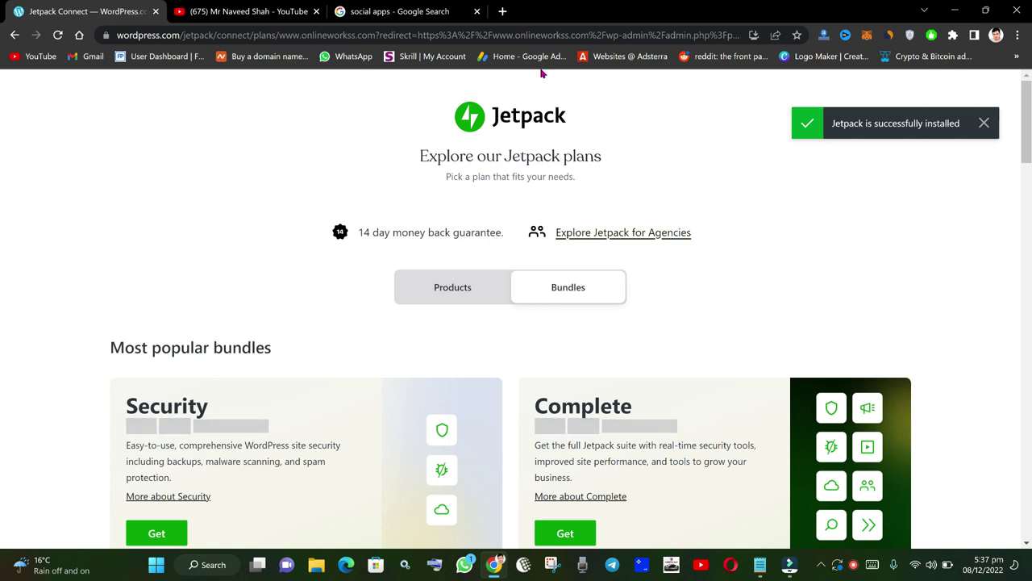
Leave the Jetpack plans page and return to the WordPress dashboard of the Online Works site
{"action": "left_click", "coordinate": [14, 35]}
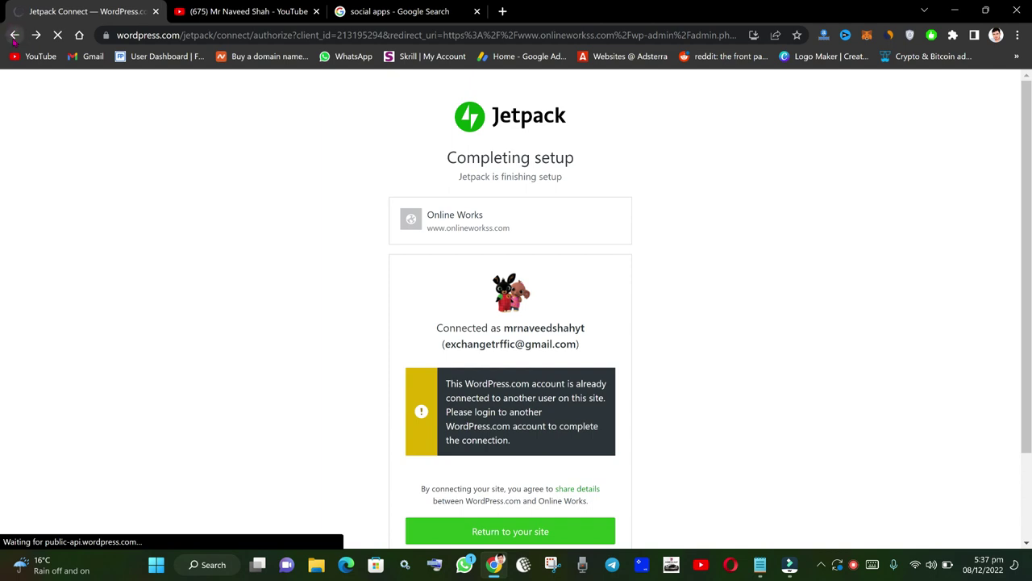
{"action": "left_click", "coordinate": [13, 32]}
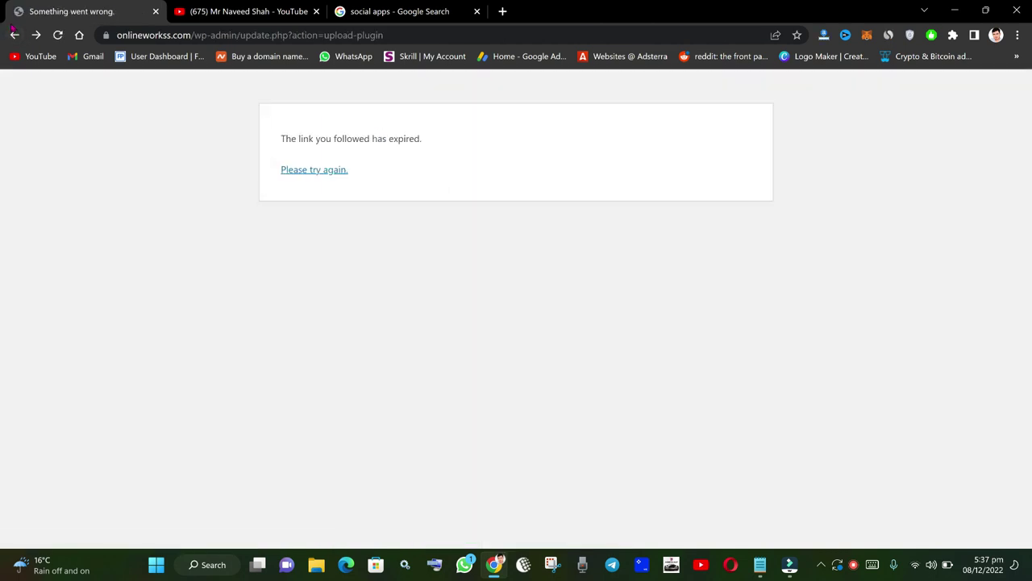
{"action": "left_click", "coordinate": [13, 34]}
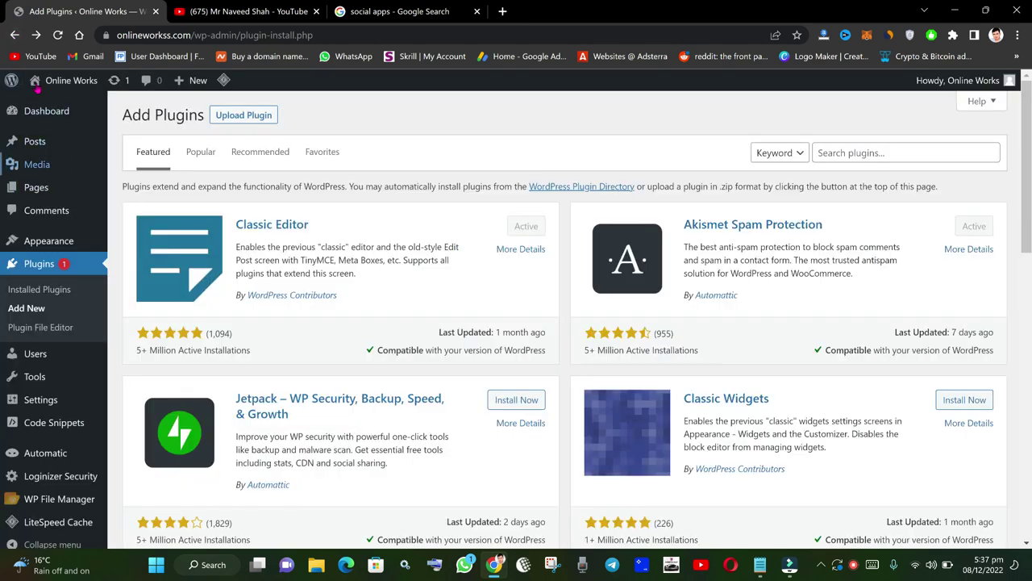
{"action": "left_click", "coordinate": [32, 112]}
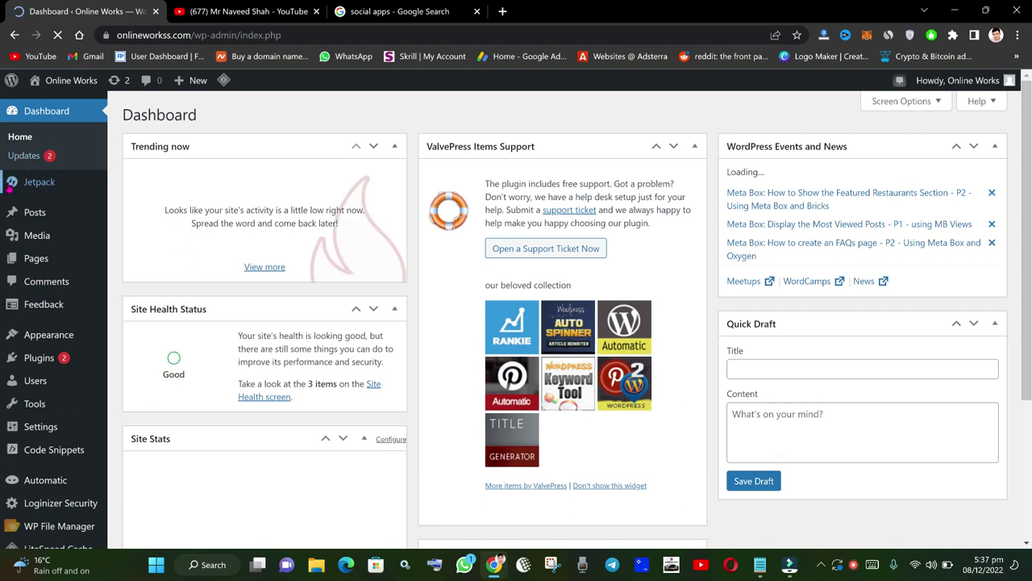
Open Jetpack's sharing settings and allow readers to show appreciation of posts through a like button
{"action": "mouse_move", "coordinate": [38, 185]}
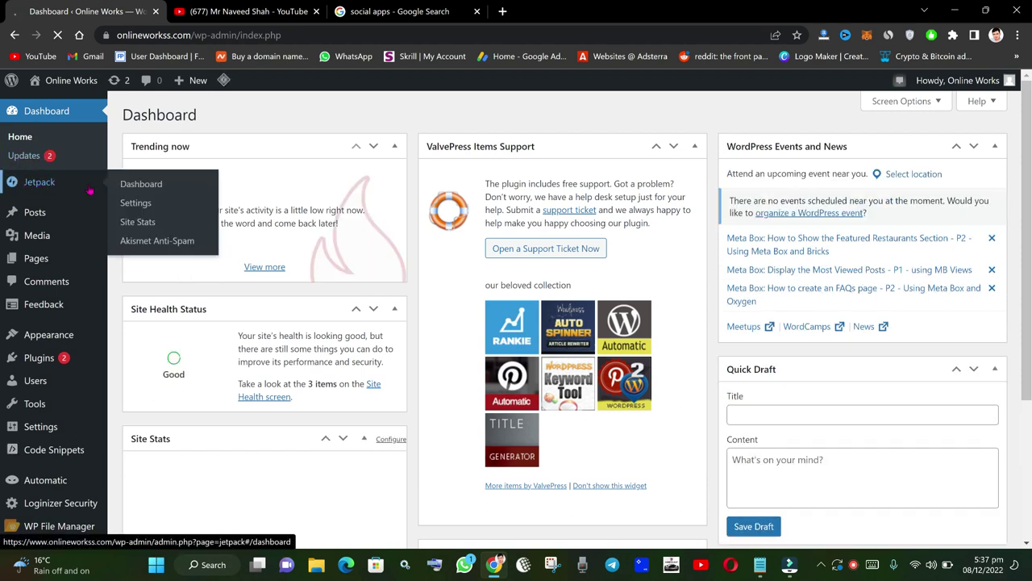
{"action": "left_click", "coordinate": [162, 185]}
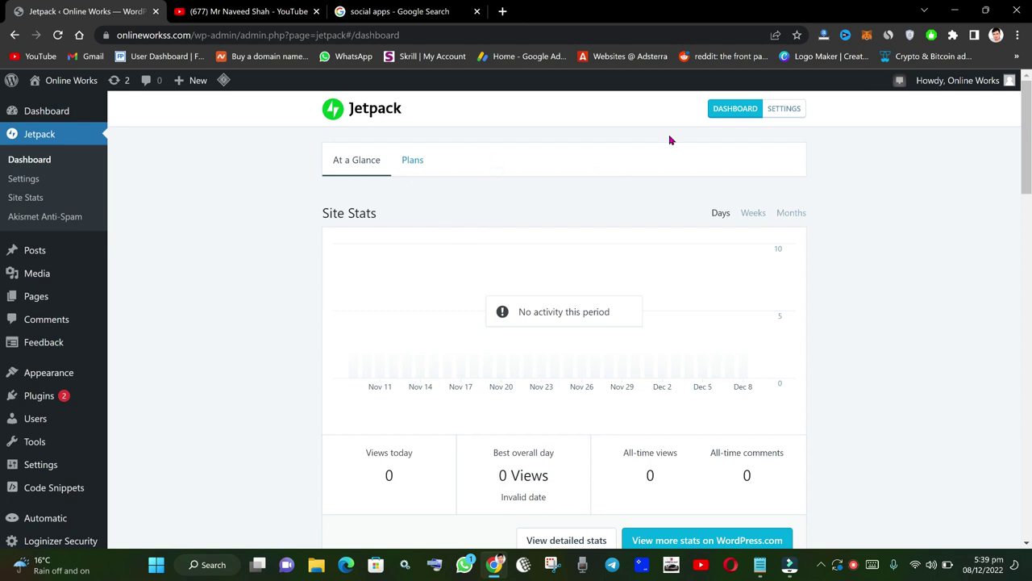
{"action": "left_click", "coordinate": [780, 113]}
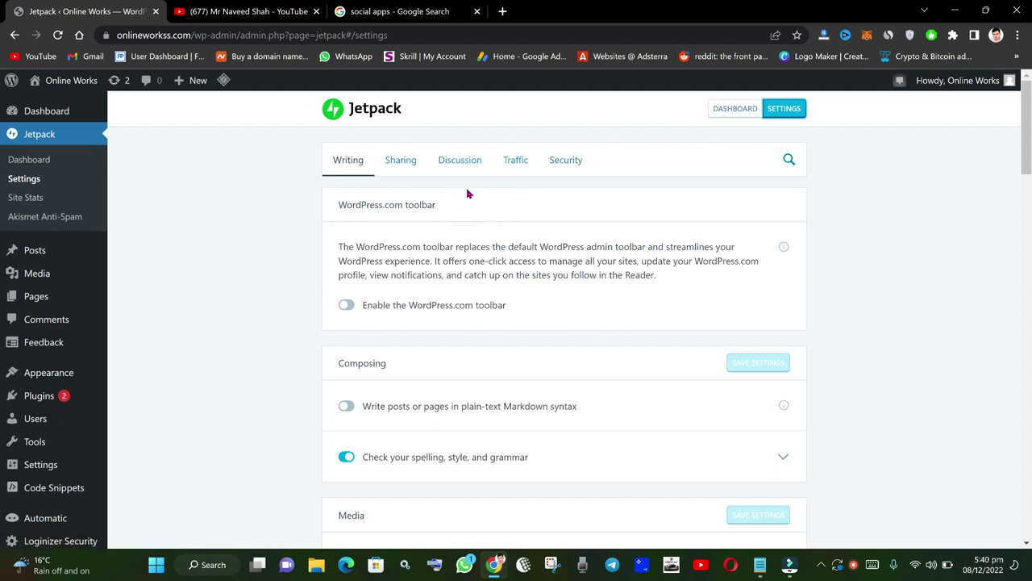
{"action": "left_click", "coordinate": [397, 166]}
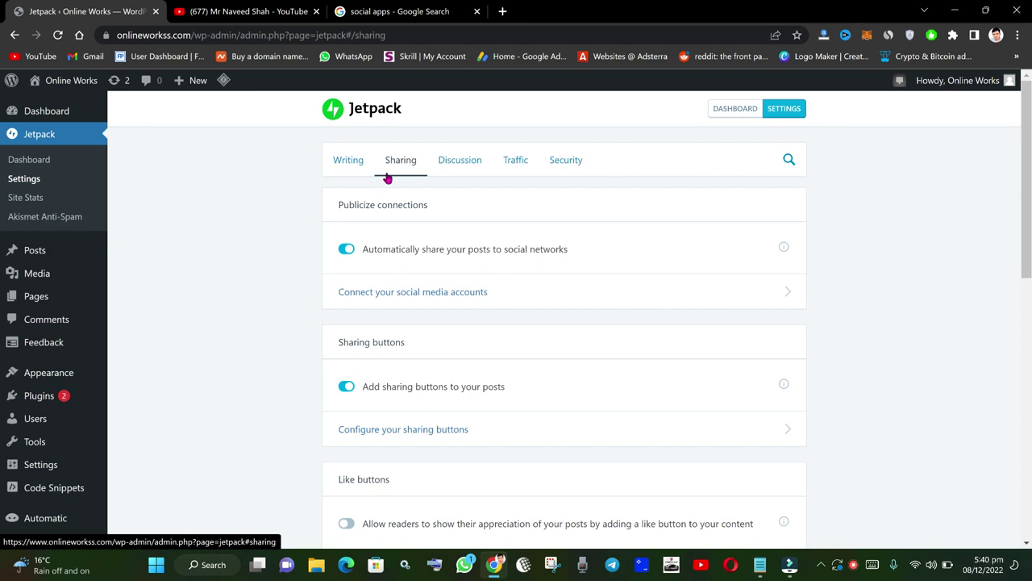
{"action": "scroll", "coordinate": [418, 236], "scroll_direction": "down", "scroll_amount": 1}
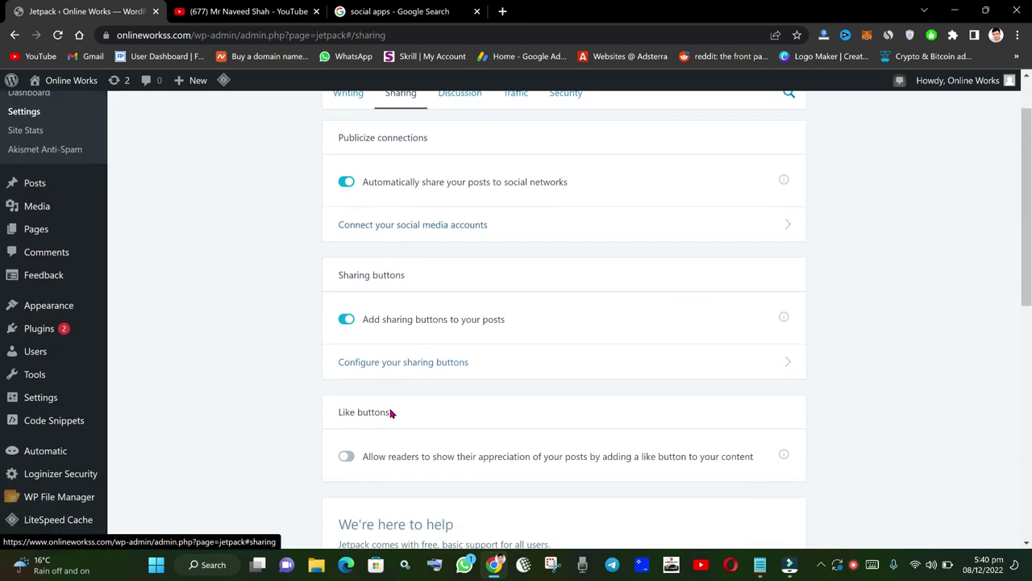
{"action": "left_click", "coordinate": [347, 460]}
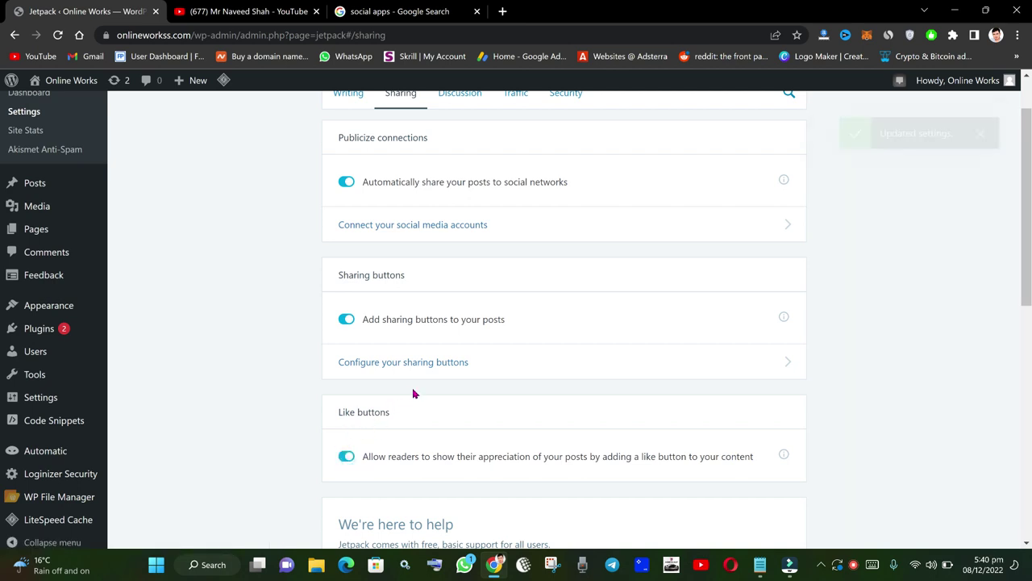
Open the social media connections page from Jetpack's sharing settings and authorize Jetpack.com to access the Twitter account
{"action": "scroll", "coordinate": [373, 306], "scroll_direction": "up", "scroll_amount": 1}
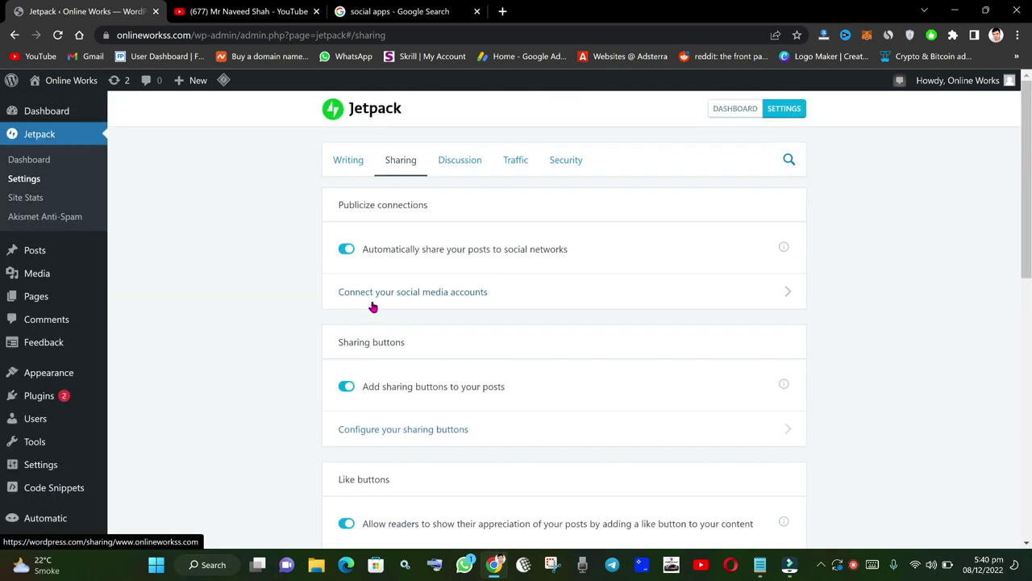
{"action": "left_click", "coordinate": [433, 298]}
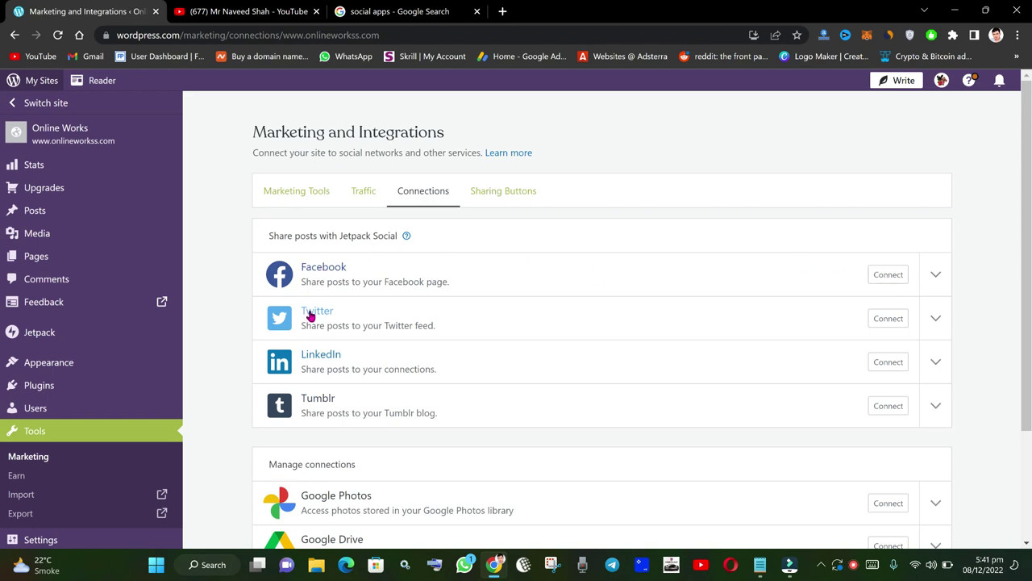
{"action": "left_click", "coordinate": [885, 322]}
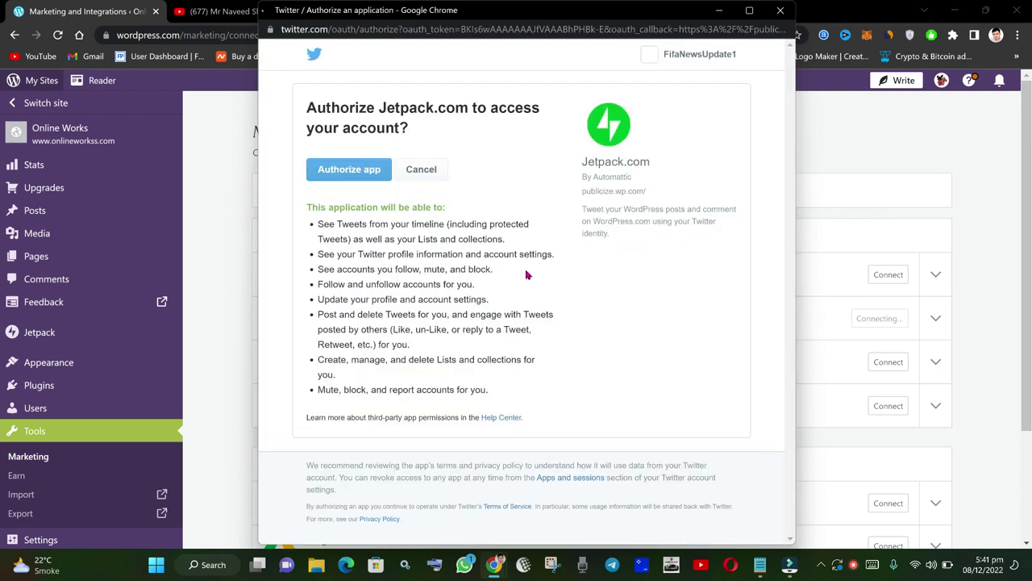
{"action": "left_click", "coordinate": [362, 170]}
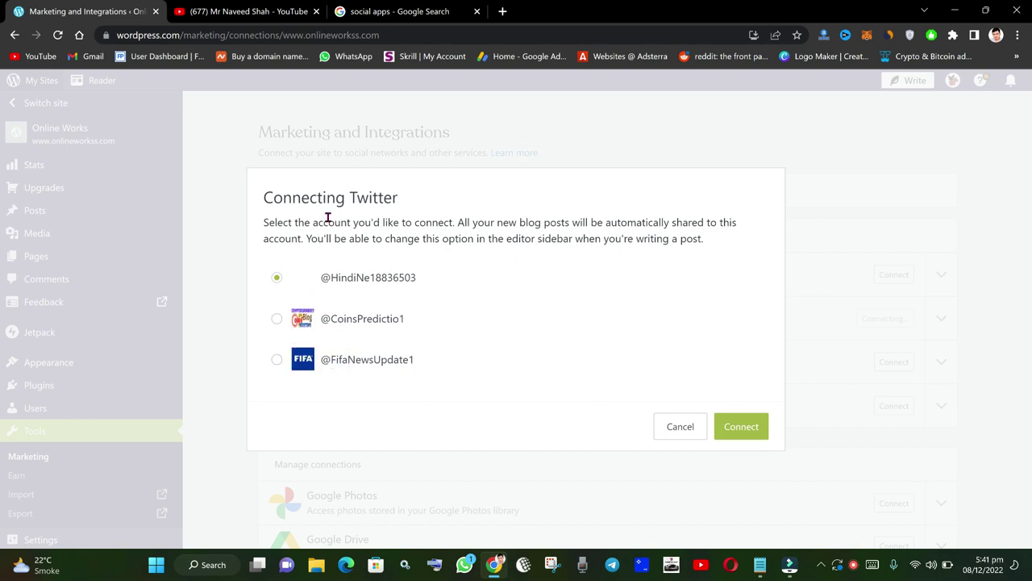
Connect the FIFA news Twitter account for automatic post sharing and expand the Twitter connection's details
{"action": "left_click", "coordinate": [339, 362]}
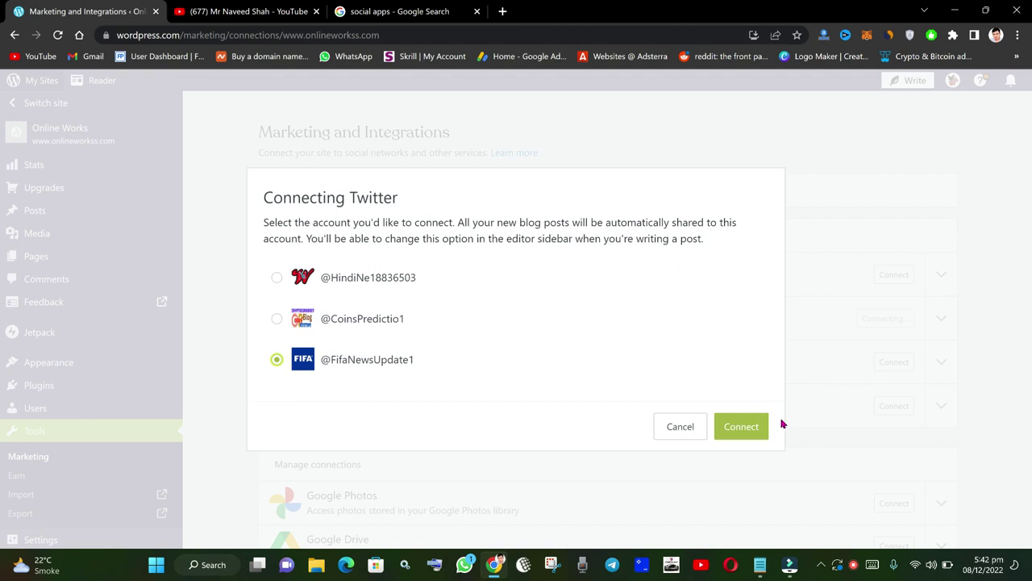
{"action": "left_click", "coordinate": [749, 426]}
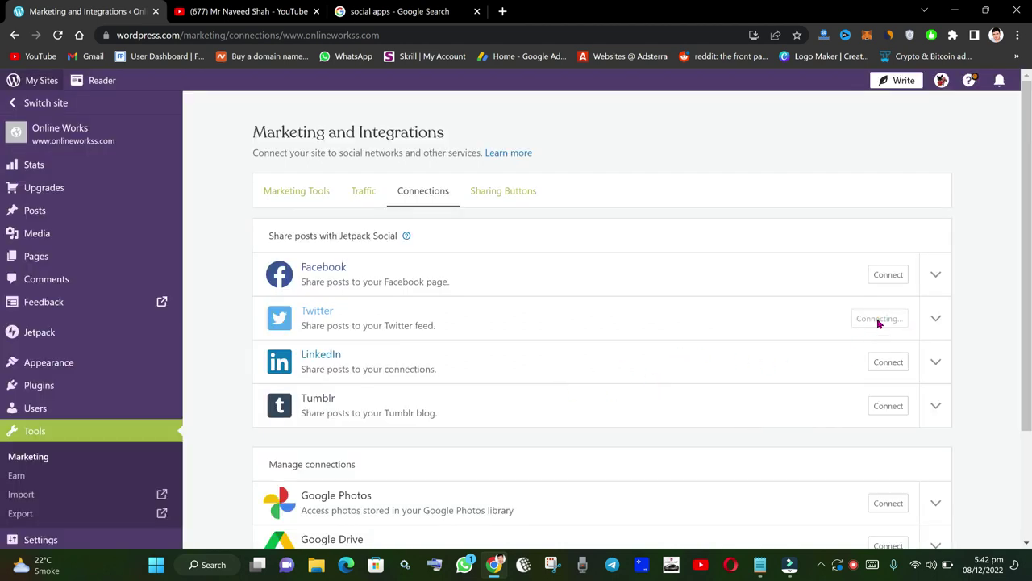
{"action": "left_click", "coordinate": [938, 322]}
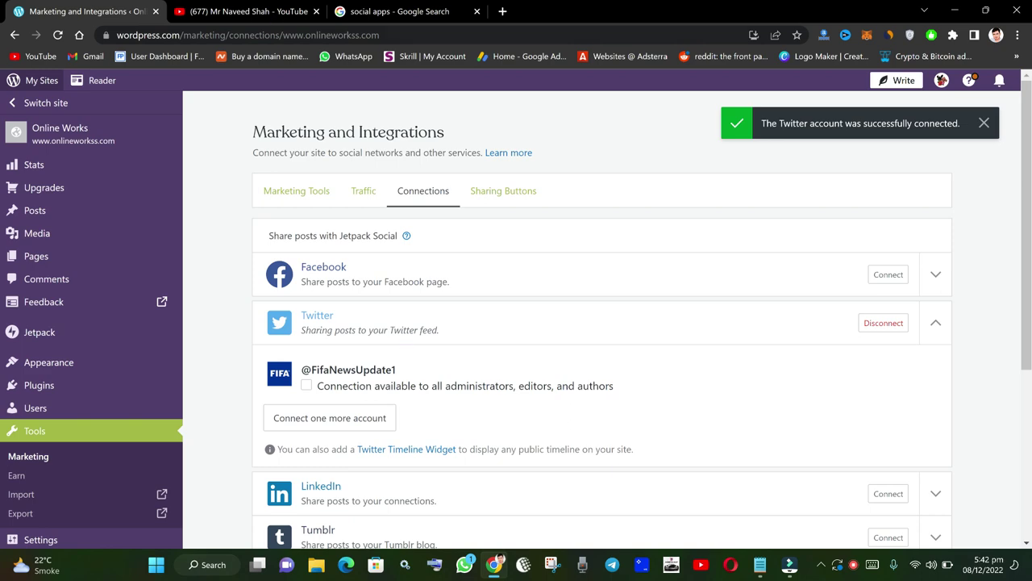
Read the full latest community post about the auto sharing plugin on the YouTube channel and return to the WordPress.com connections page
{"action": "left_click", "coordinate": [269, 12]}
{"action": "left_click", "coordinate": [593, 266]}
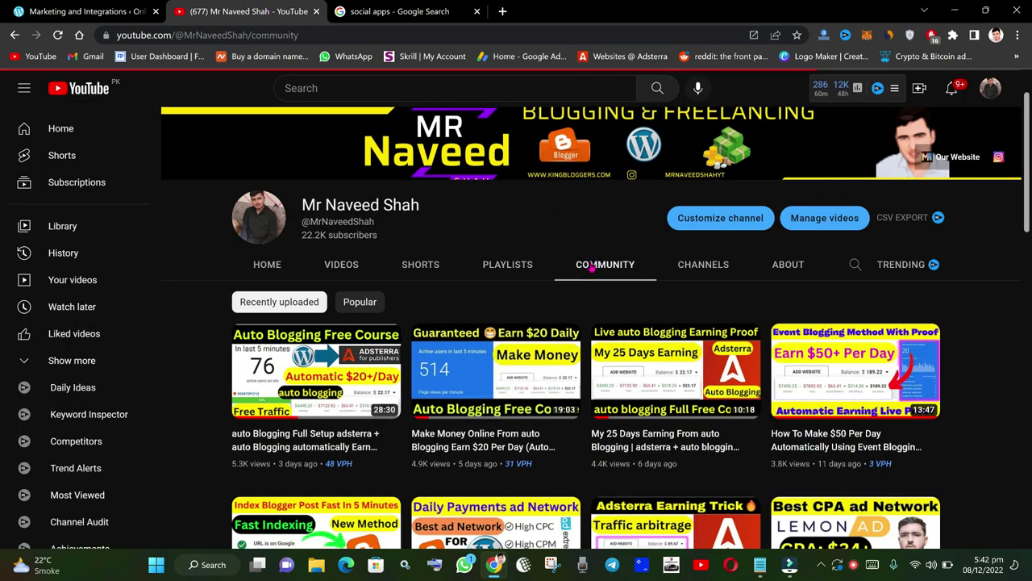
{"action": "scroll", "coordinate": [442, 368], "scroll_direction": "down", "scroll_amount": 3}
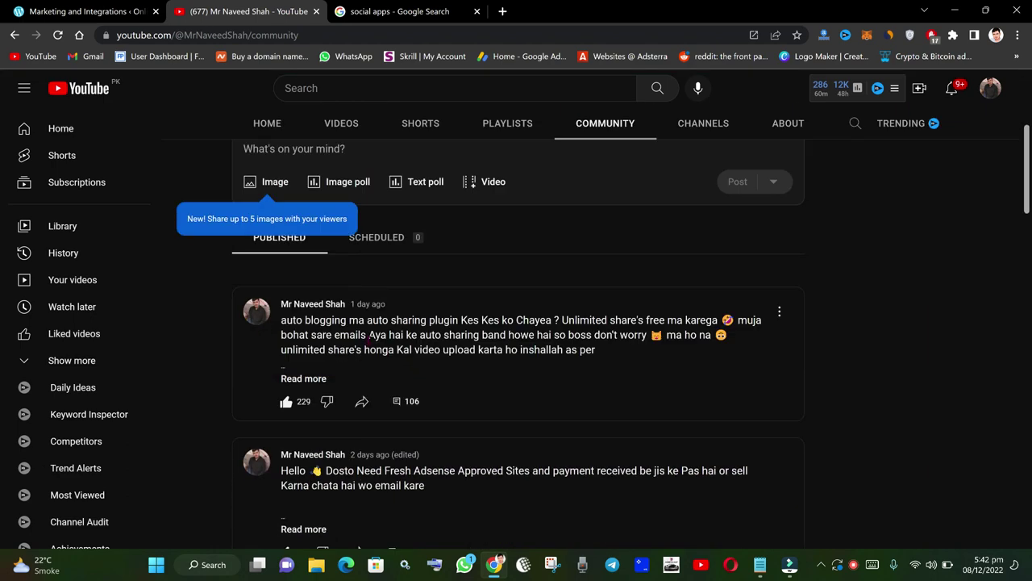
{"action": "left_click", "coordinate": [304, 378]}
{"action": "key", "text": "ctrl+shift+Tab"}
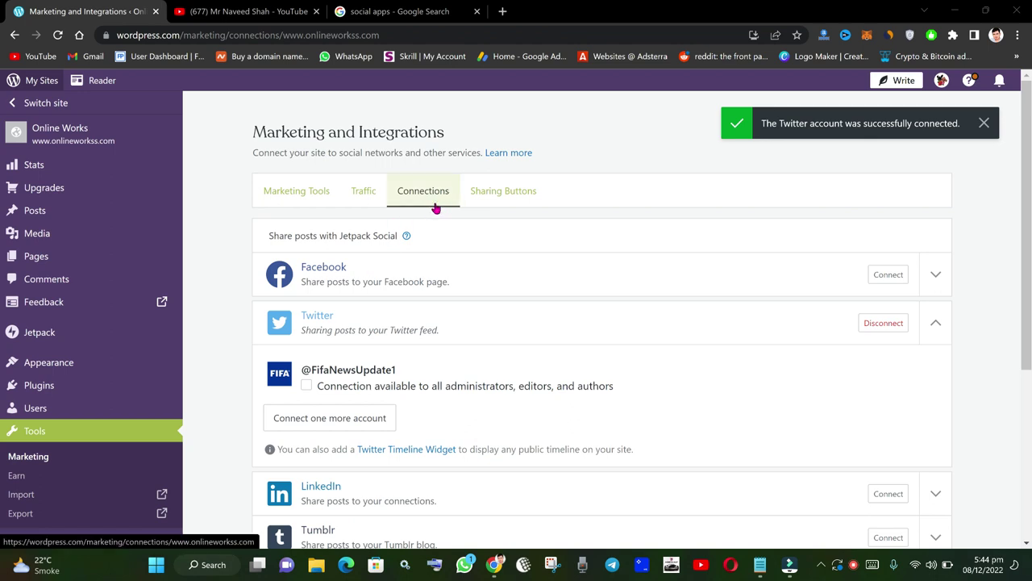
{"action": "scroll", "coordinate": [530, 238], "scroll_direction": "down", "scroll_amount": 1}
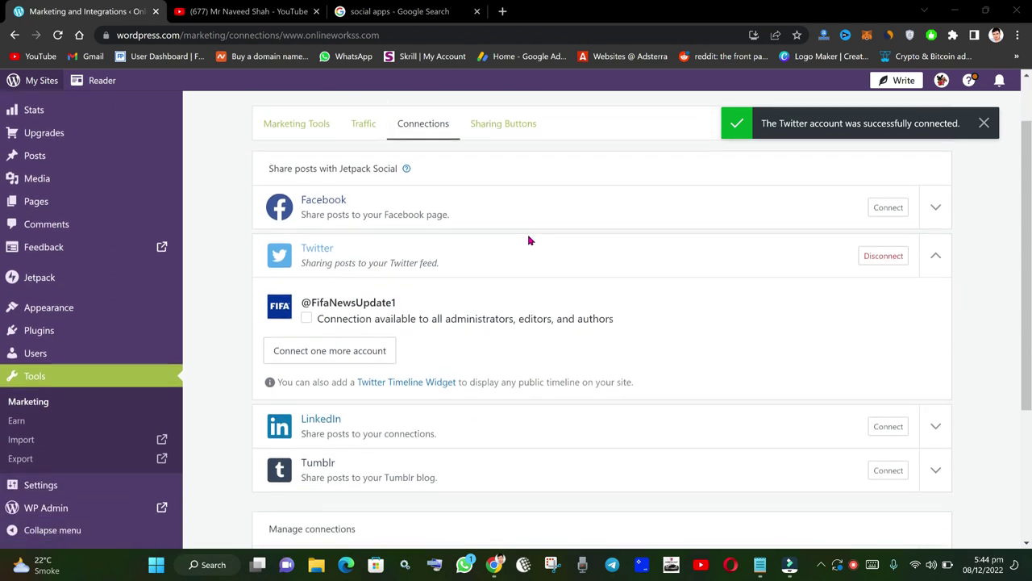